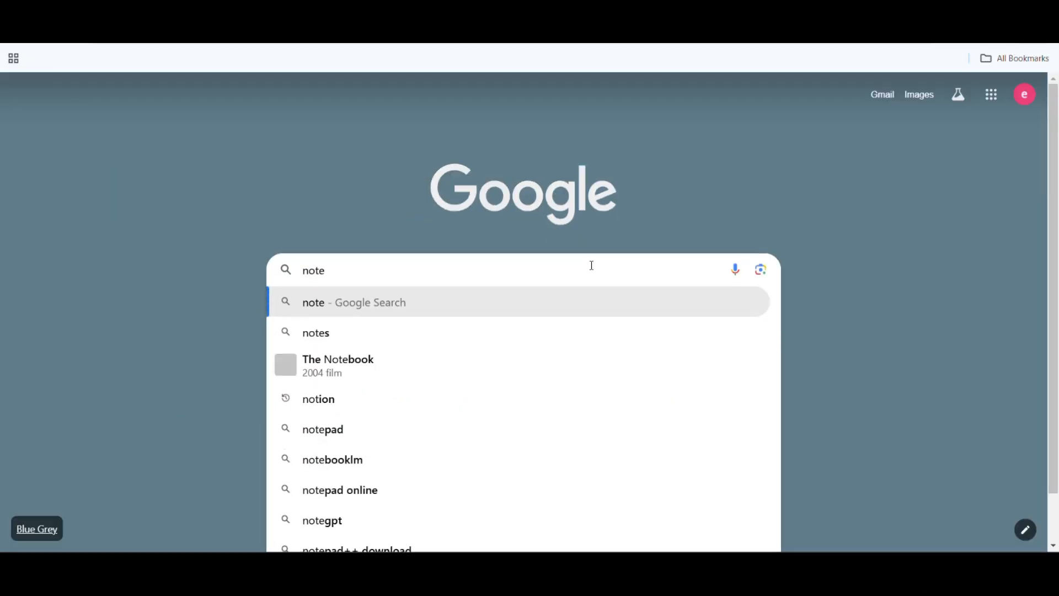
Search Google for notebooklm, open the official Google NotebookLM site and launch the tool.
text(booklm)
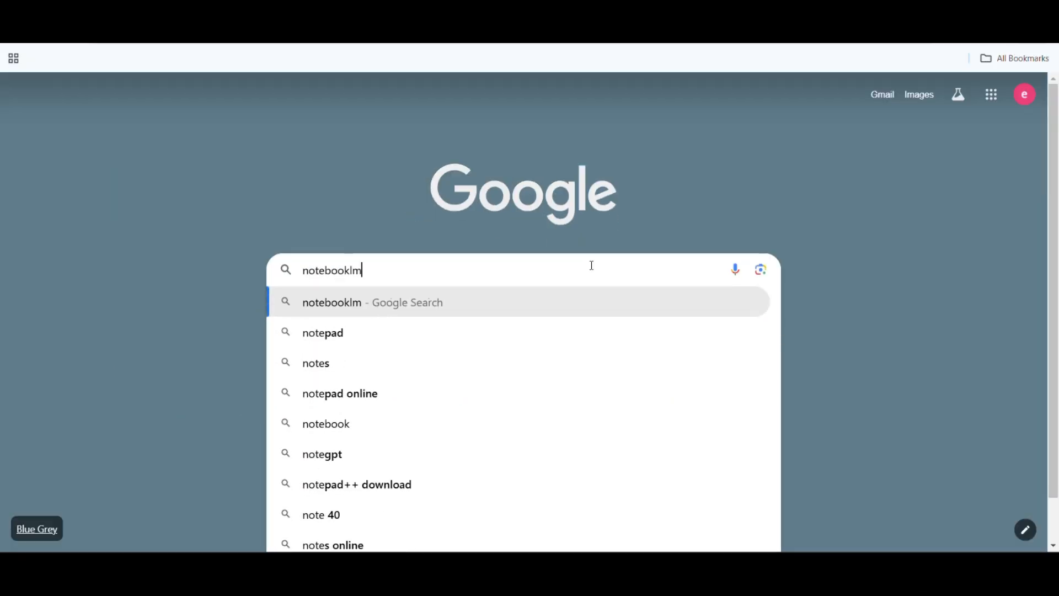
key(Return)
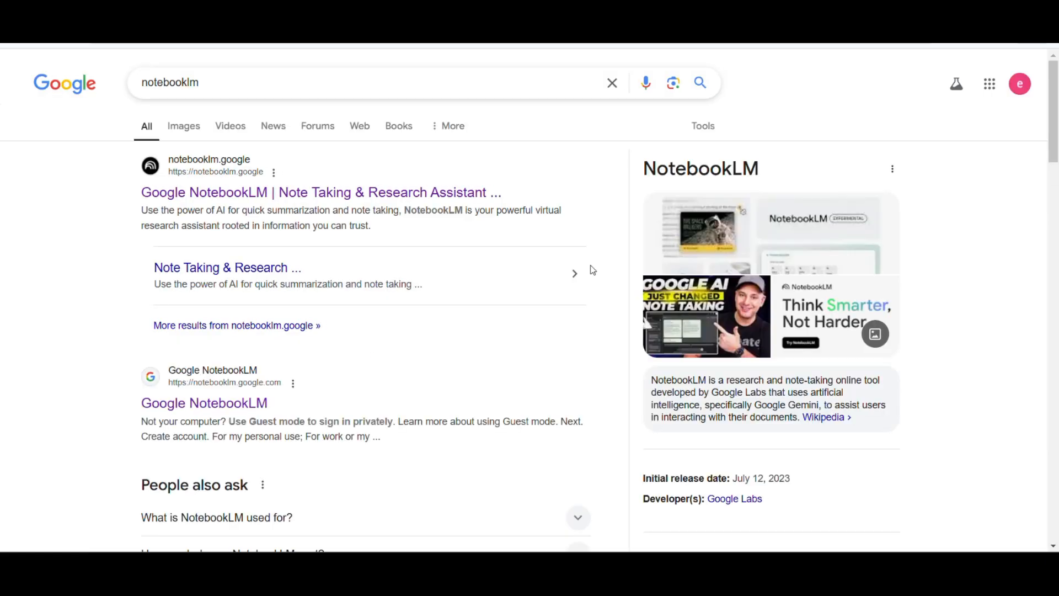
click(326, 204)
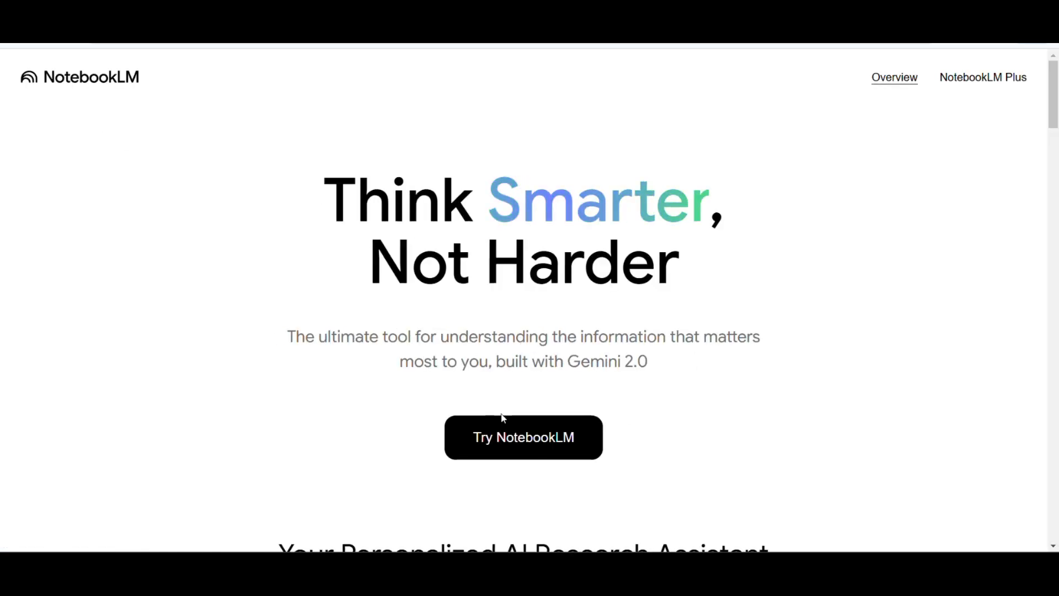
click(581, 446)
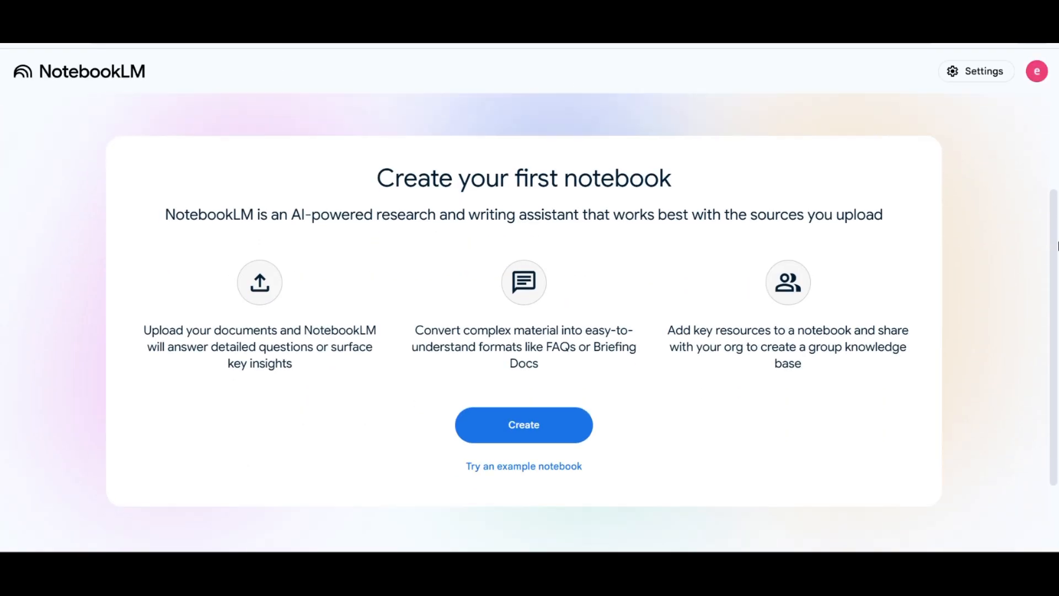
Create a first, empty notebook from the NotebookLM welcome page.
drag(1058, 252, 1057, 89)
scroll(1009, 241, down, 3)
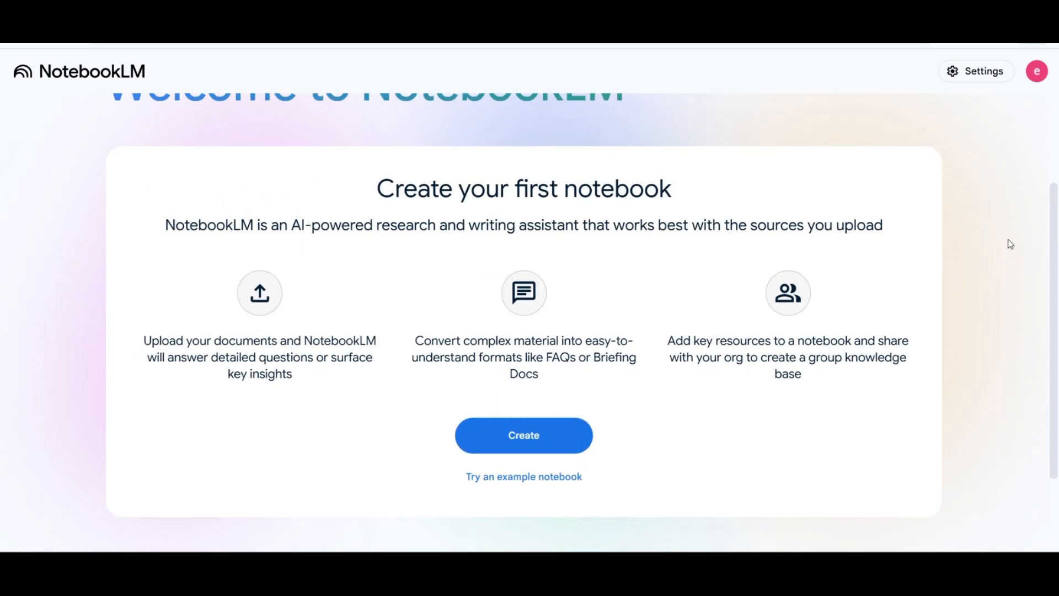
scroll(530, 298, up, 3)
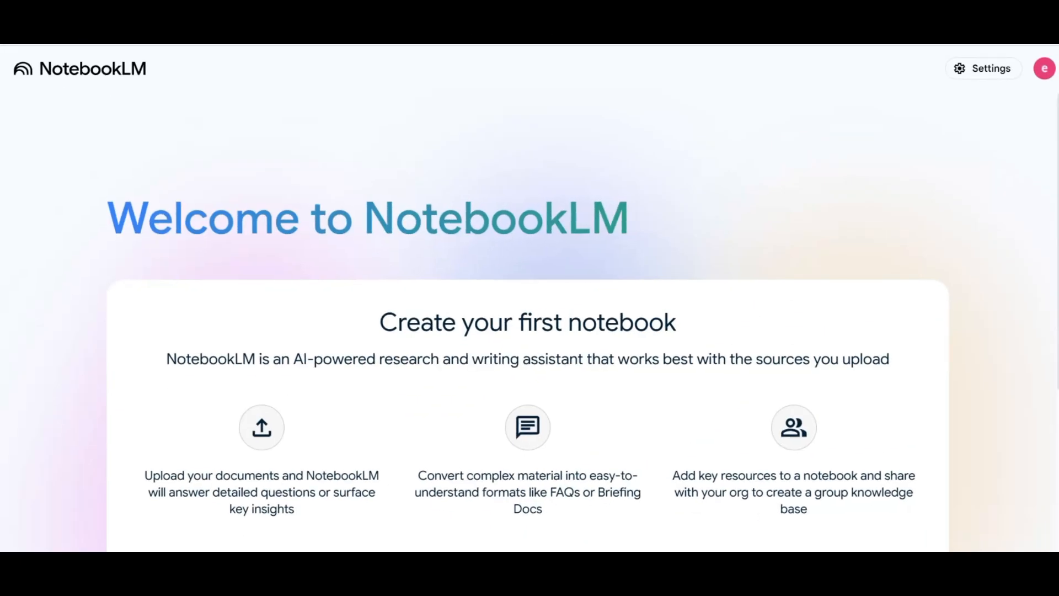
scroll(994, 310, down, 3)
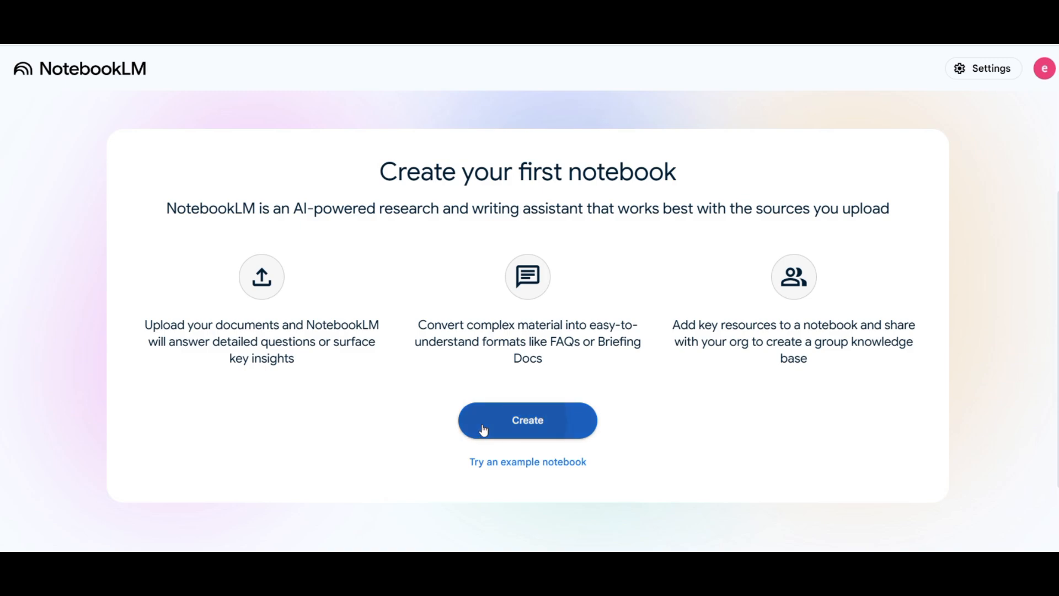
click(483, 430)
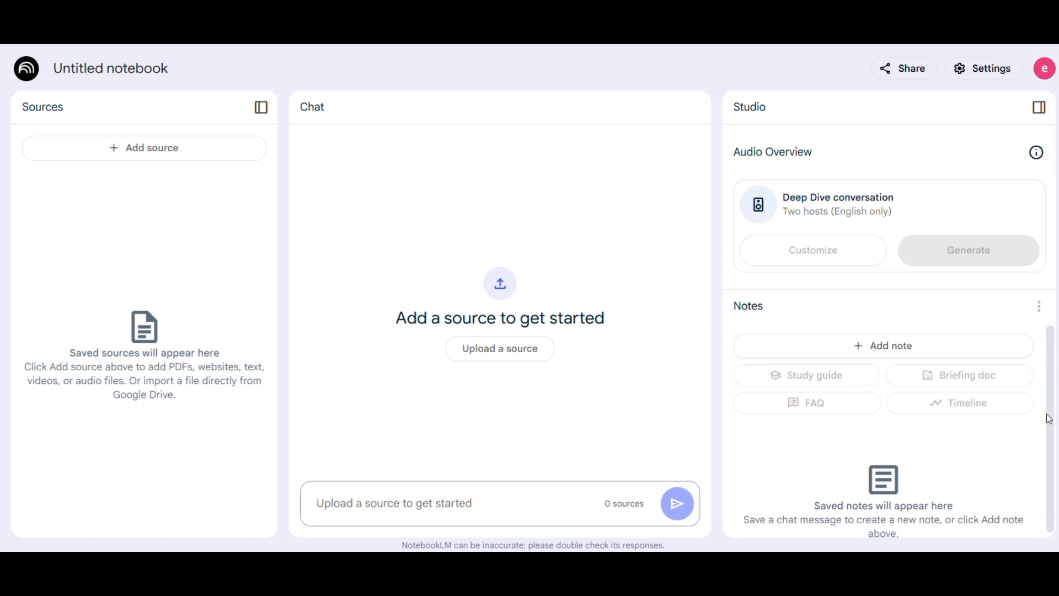
scroll(1049, 418, down, 1)
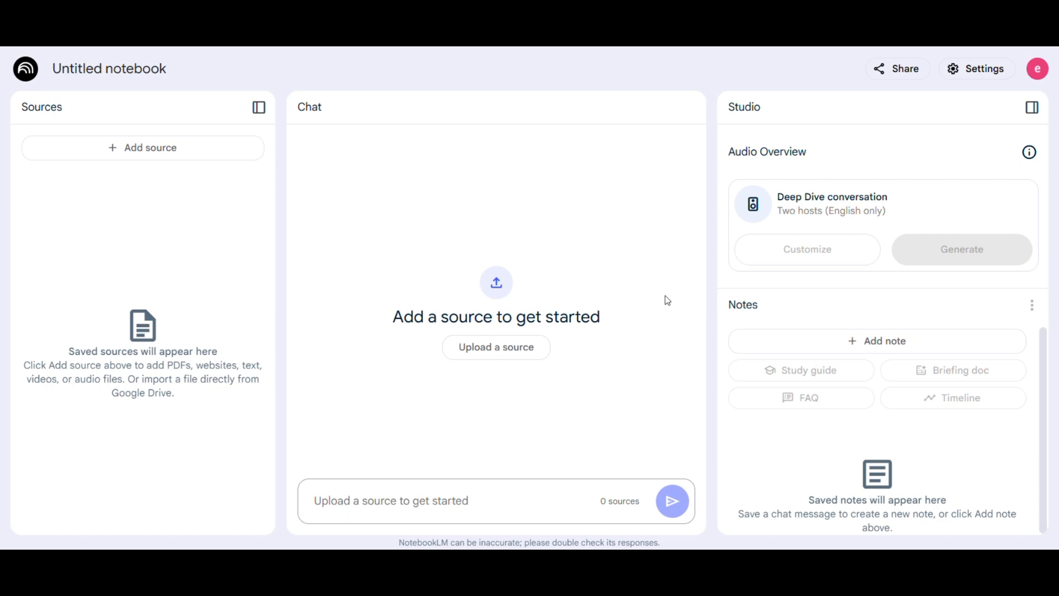
Upload the Principles of Marketing PDF from the computer as the notebook's first source.
click(537, 350)
click(540, 346)
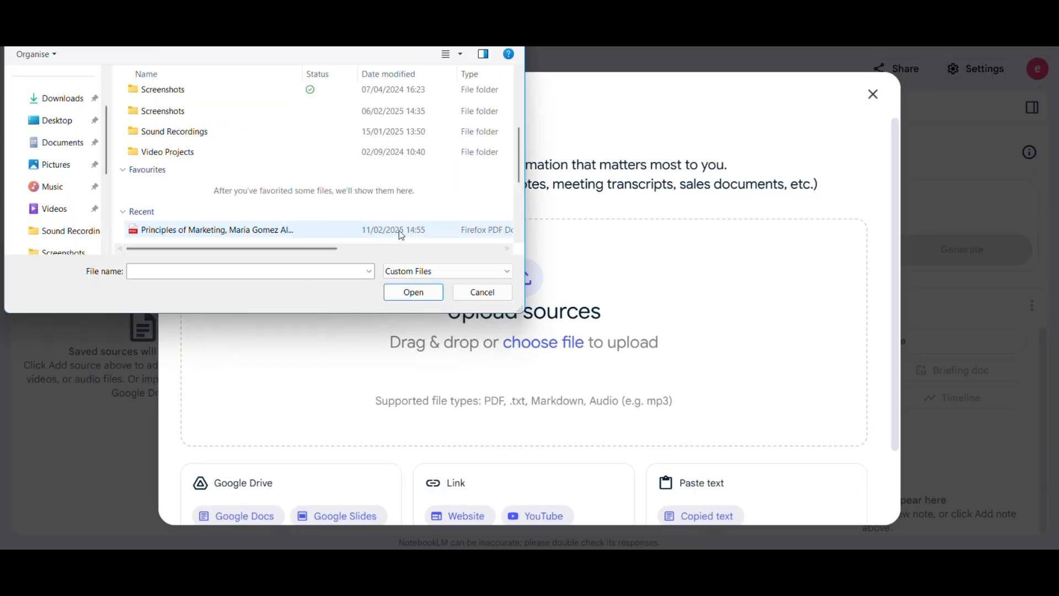
click(425, 230)
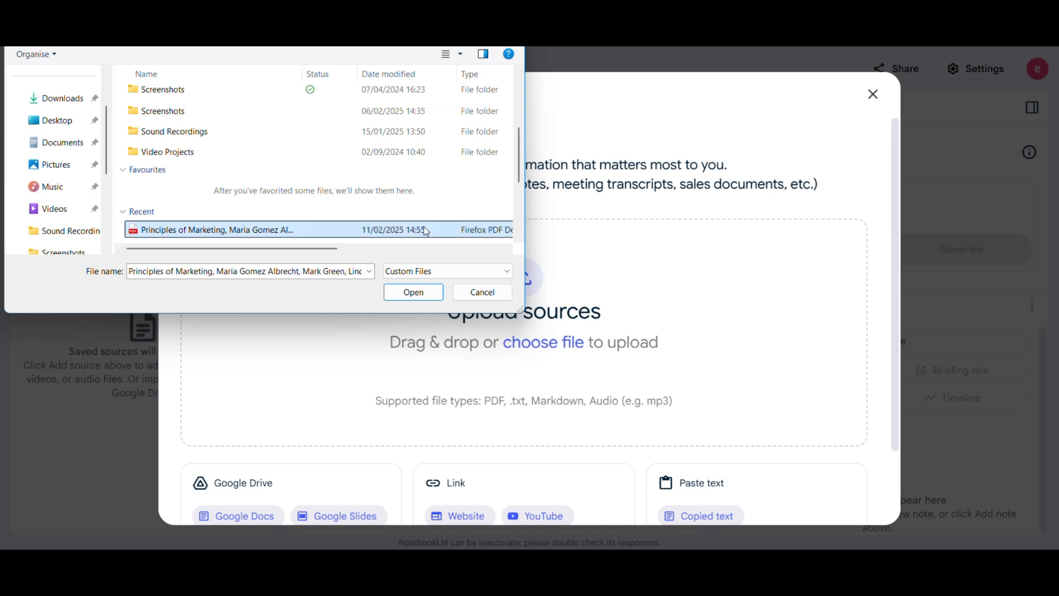
click(423, 291)
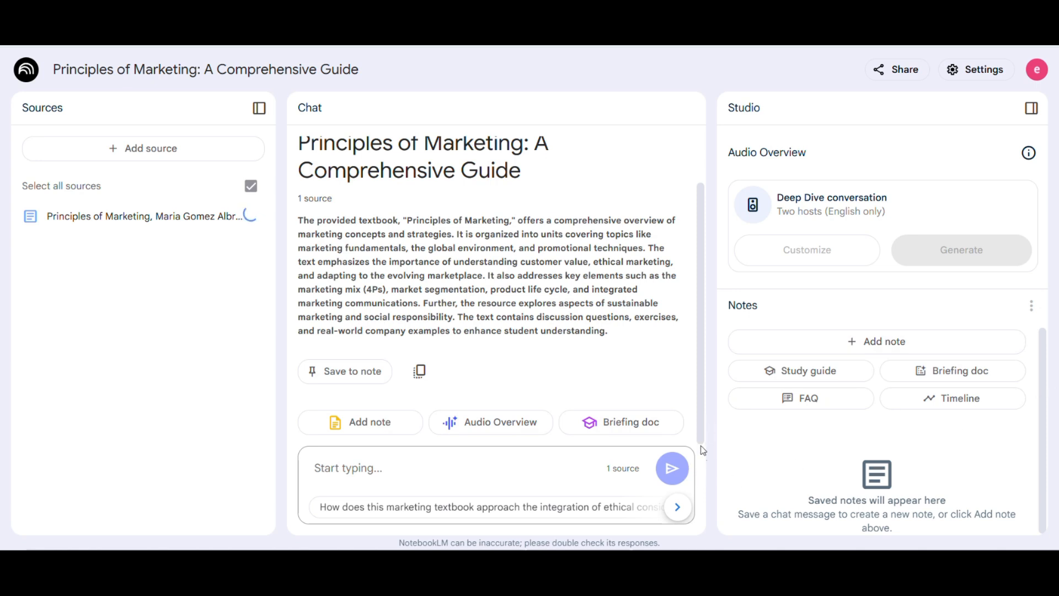
scroll(702, 356, up, 1)
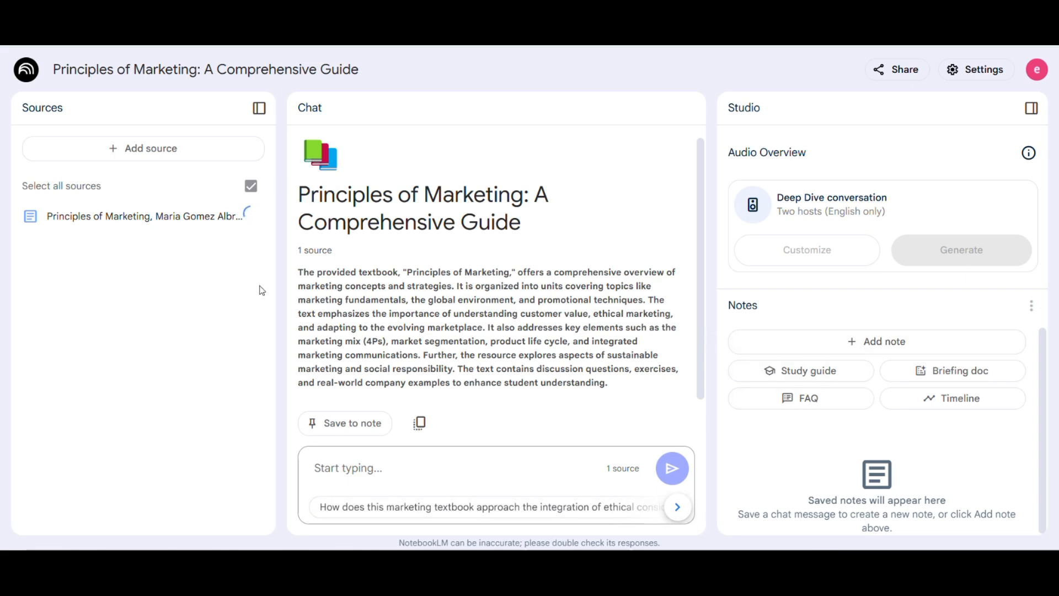
Add the first of today's untitled Google Docs from Google Drive as another source.
click(165, 150)
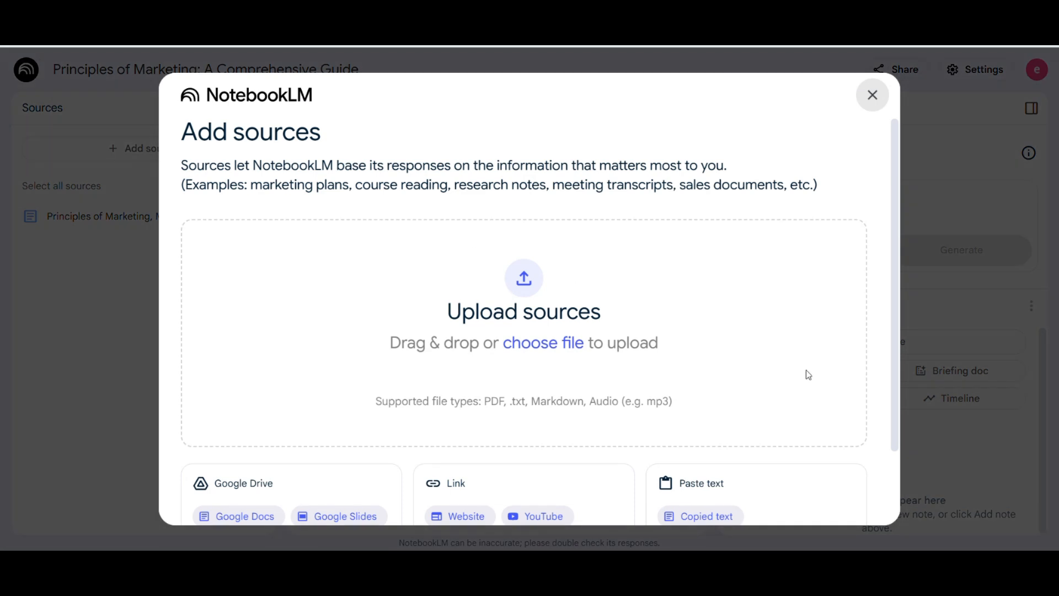
scroll(898, 393, down, 2)
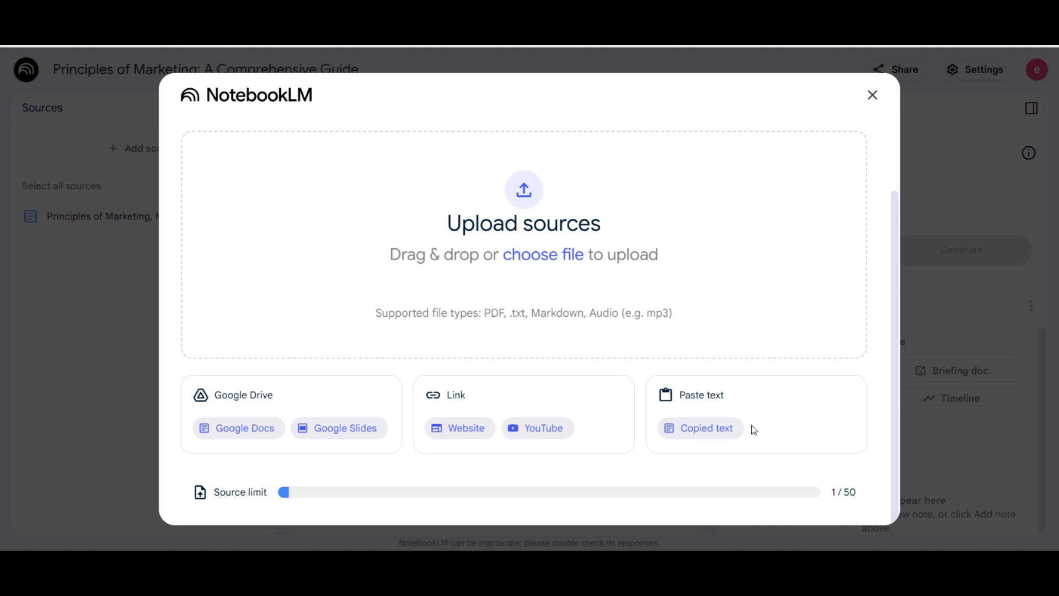
click(261, 434)
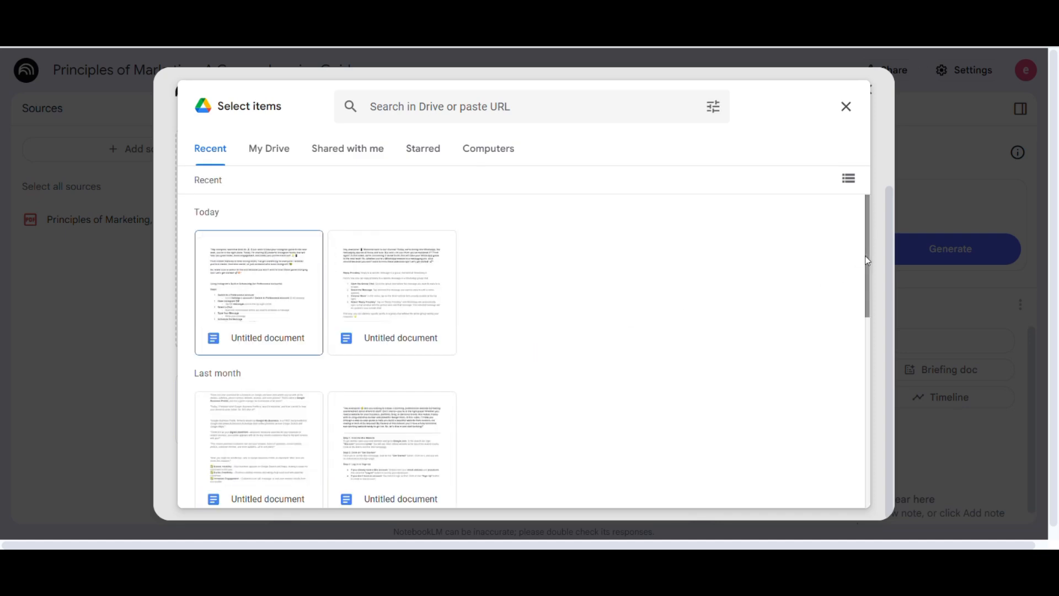
scroll(872, 303, down, 1)
scroll(871, 300, down, 2)
scroll(832, 243, up, 3)
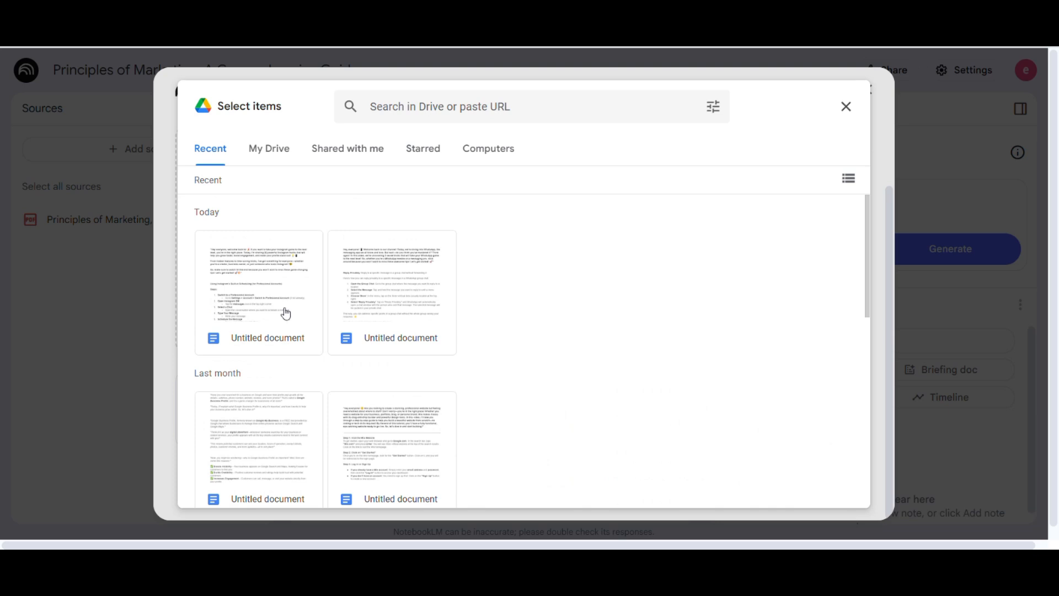
click(268, 298)
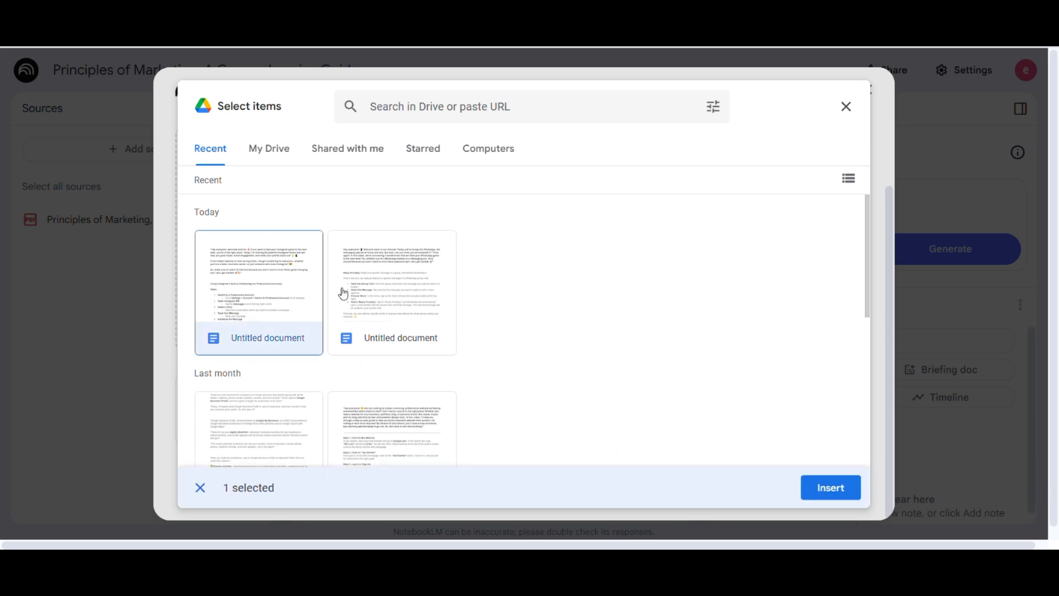
click(830, 487)
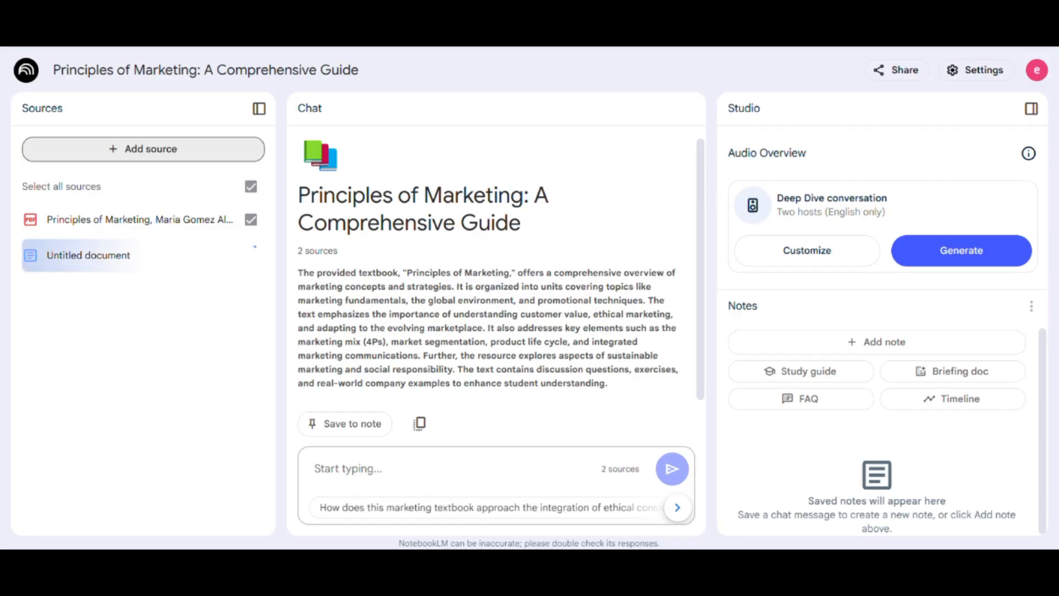
Start a new blank note from the textbook summary in the chat.
click(368, 420)
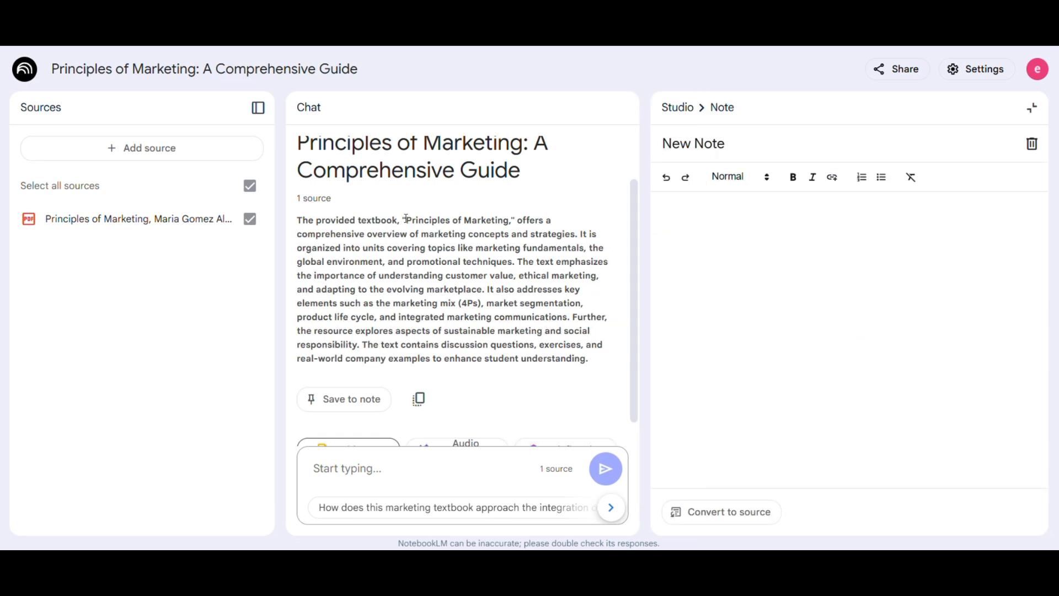
drag(406, 218, 706, 226)
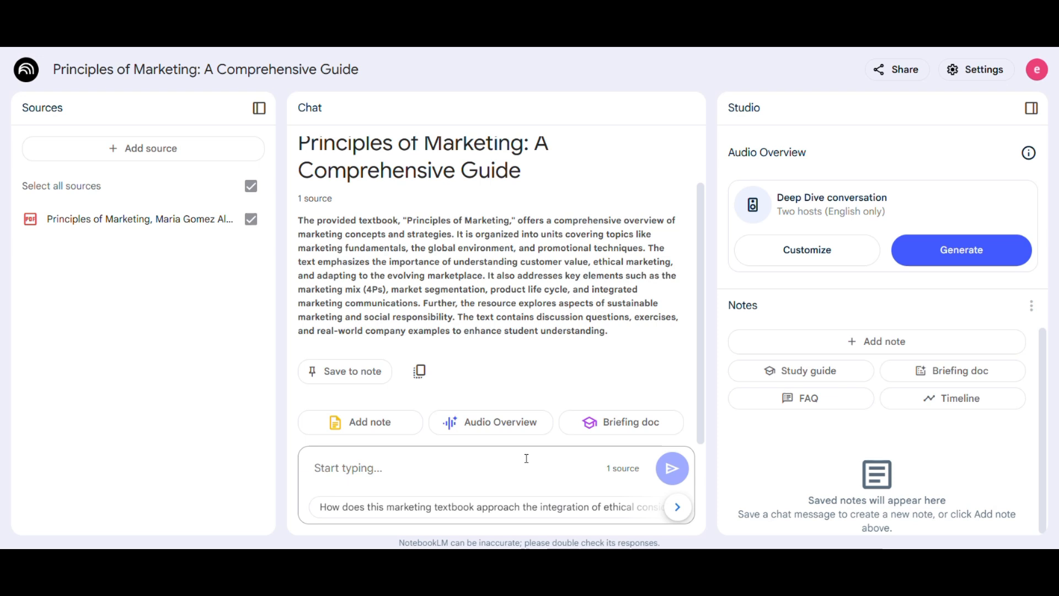
Ask the chat "What are the main points of this document?" and review the answer from its beginning.
text(What are the main points of this document?)
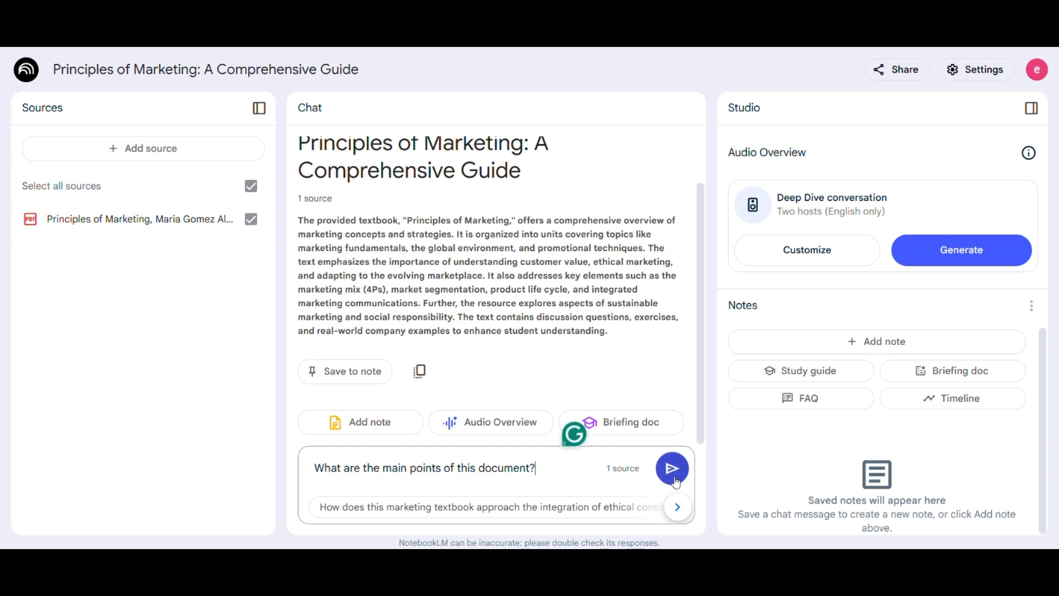
click(673, 470)
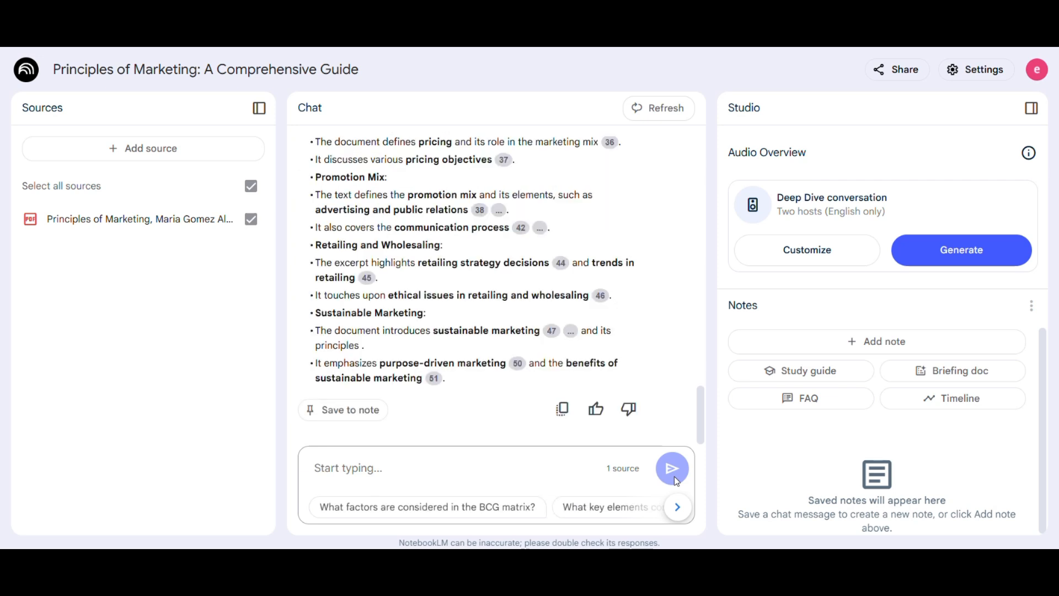
drag(697, 423, 708, 266)
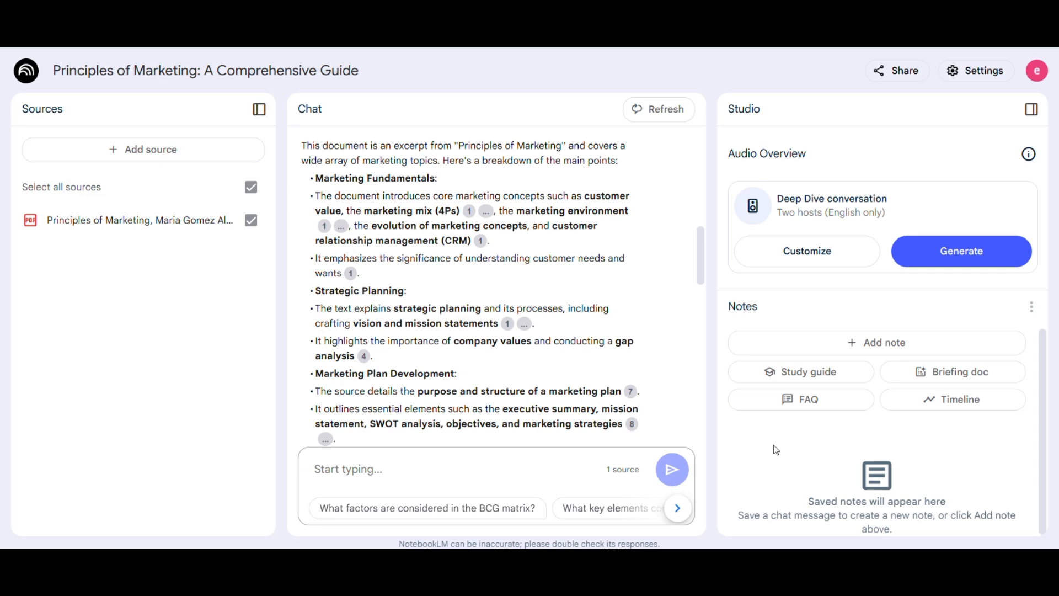
Generate a study guide from the marketing textbook and open the resulting note to read through it.
click(783, 373)
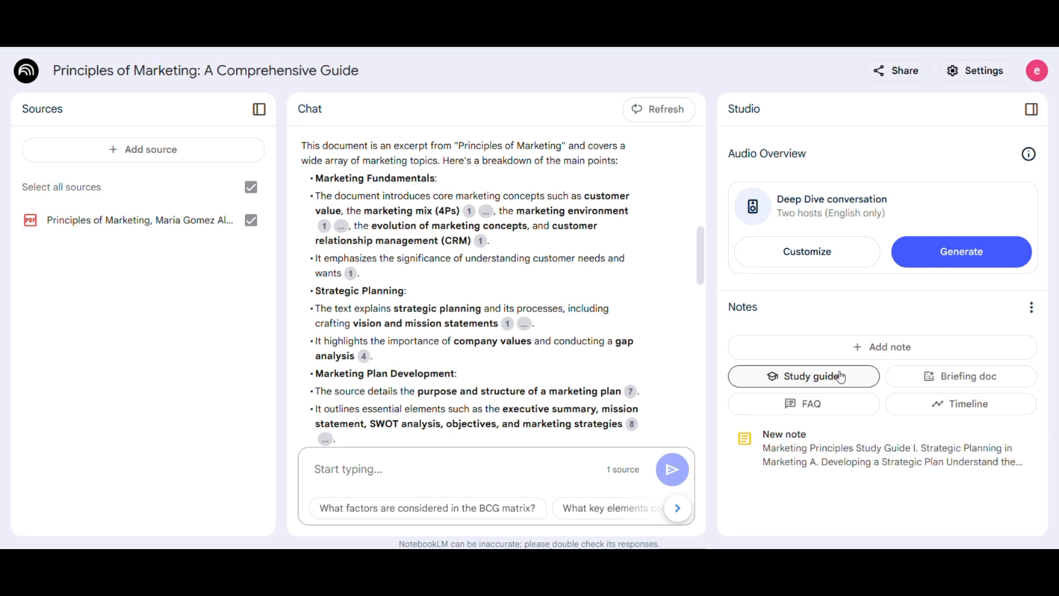
click(942, 464)
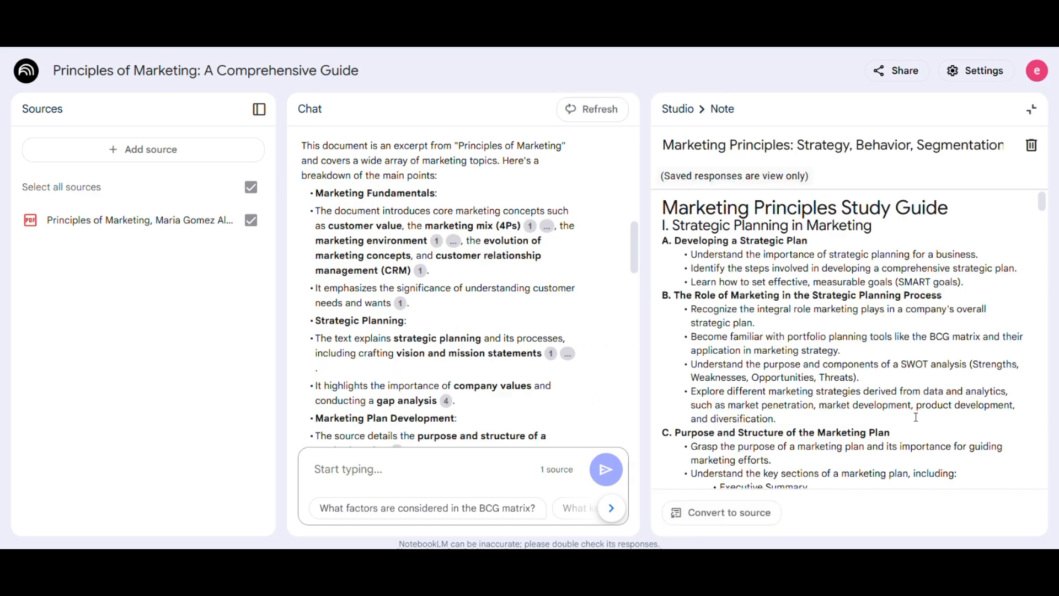
drag(1042, 202, 1041, 427)
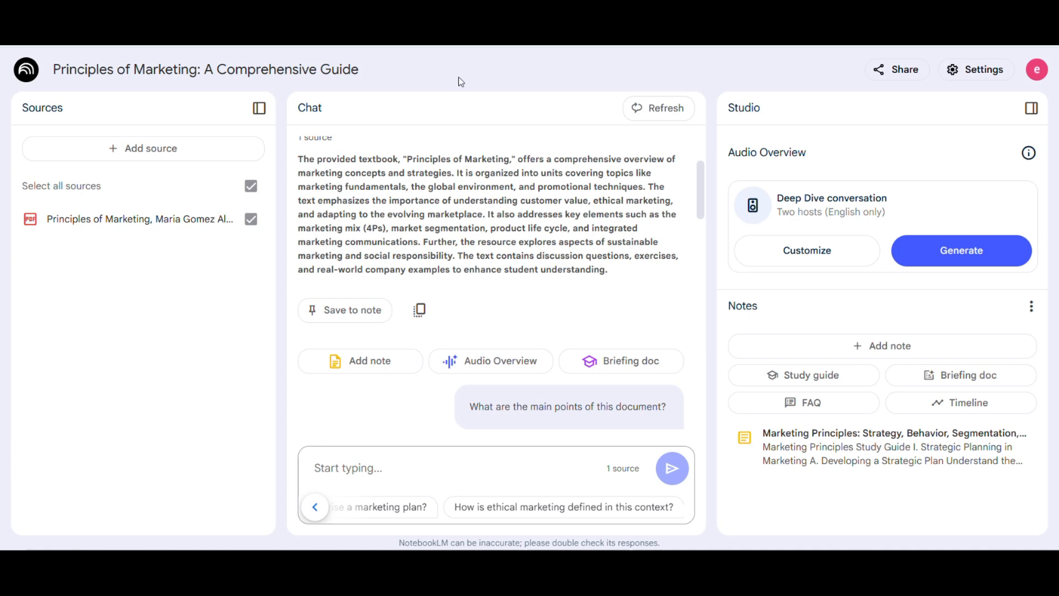
Ask the suggested question "What factors are considered in the BCG matrix?" in the chat.
click(316, 507)
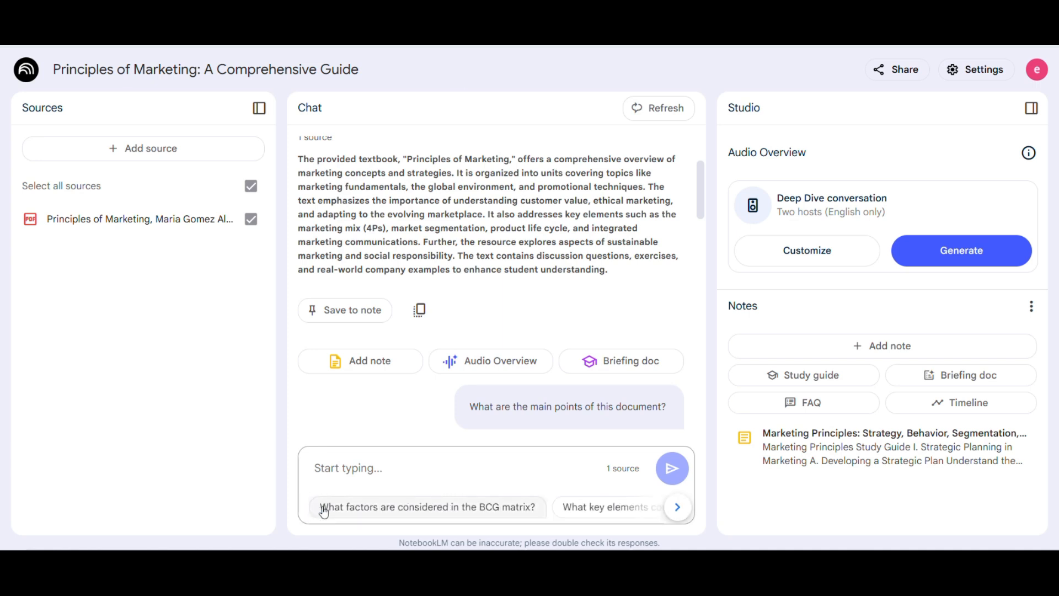
click(367, 507)
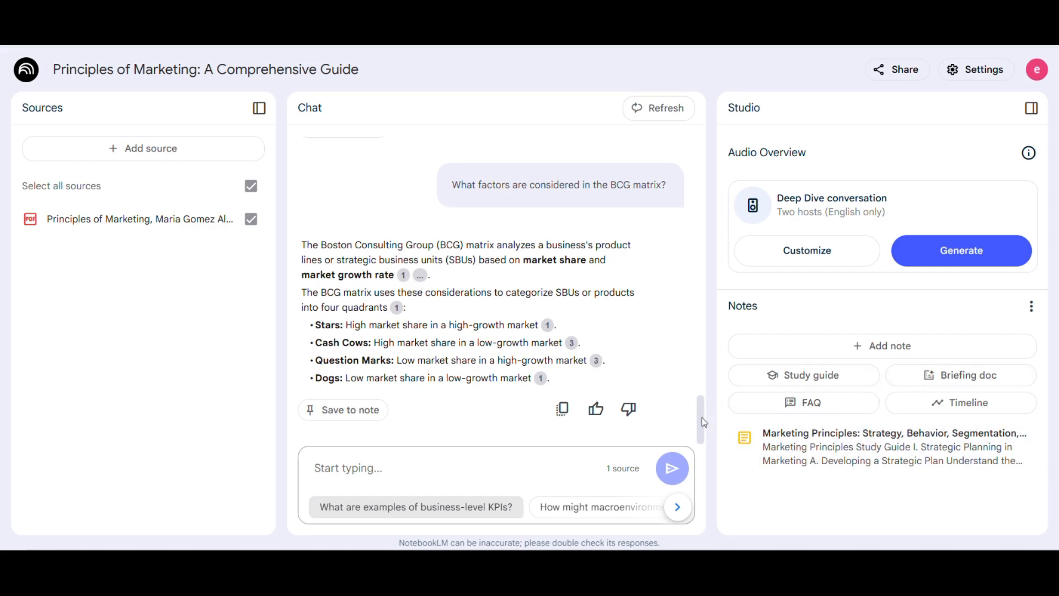
Generate an Audio Overview of the textbook, along with timeline, FAQ and briefing doc notes.
drag(701, 417, 719, 272)
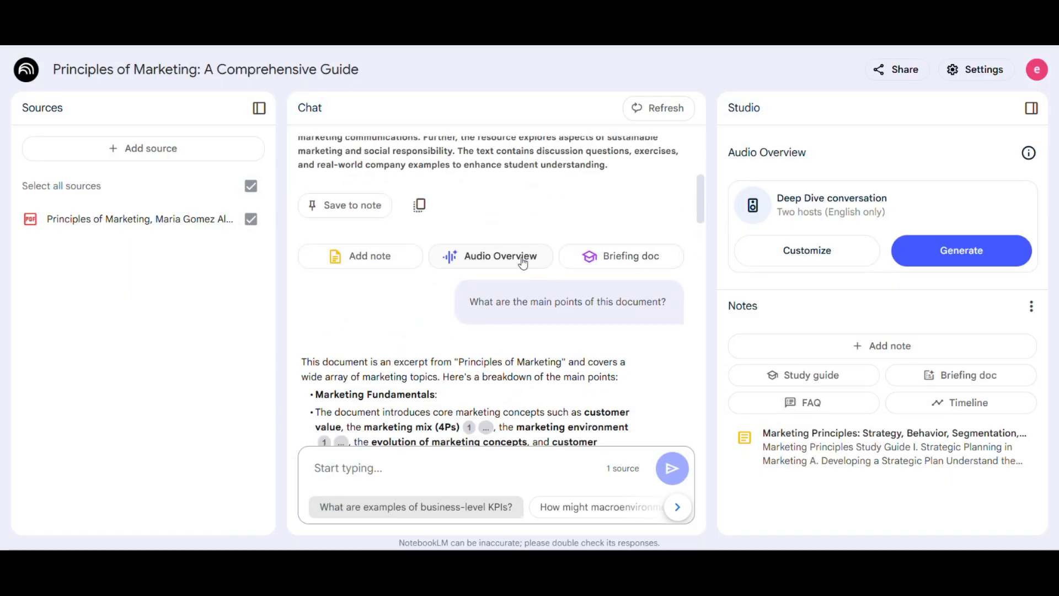
click(518, 259)
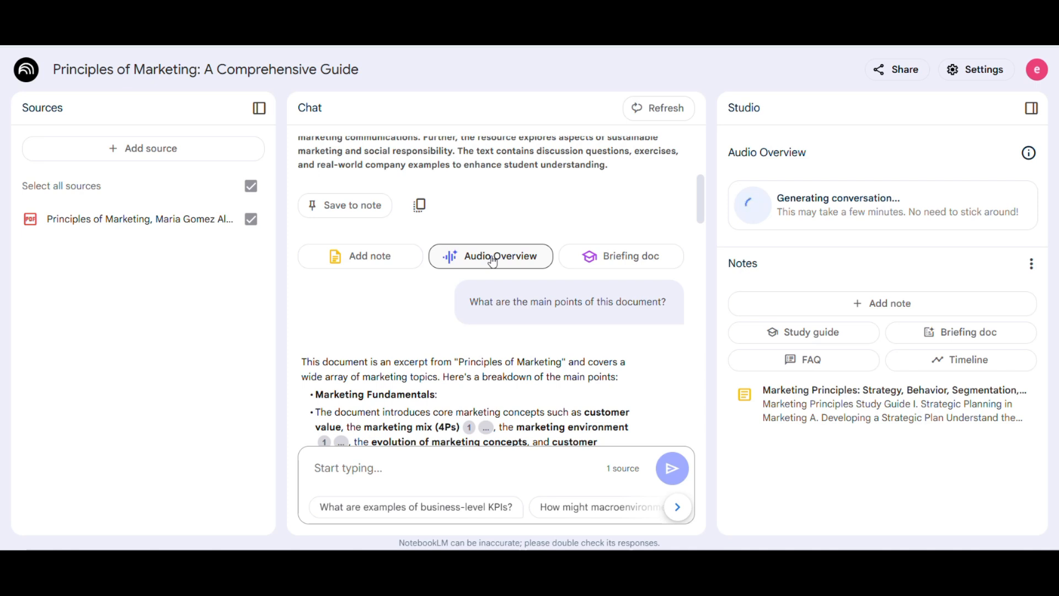
click(947, 365)
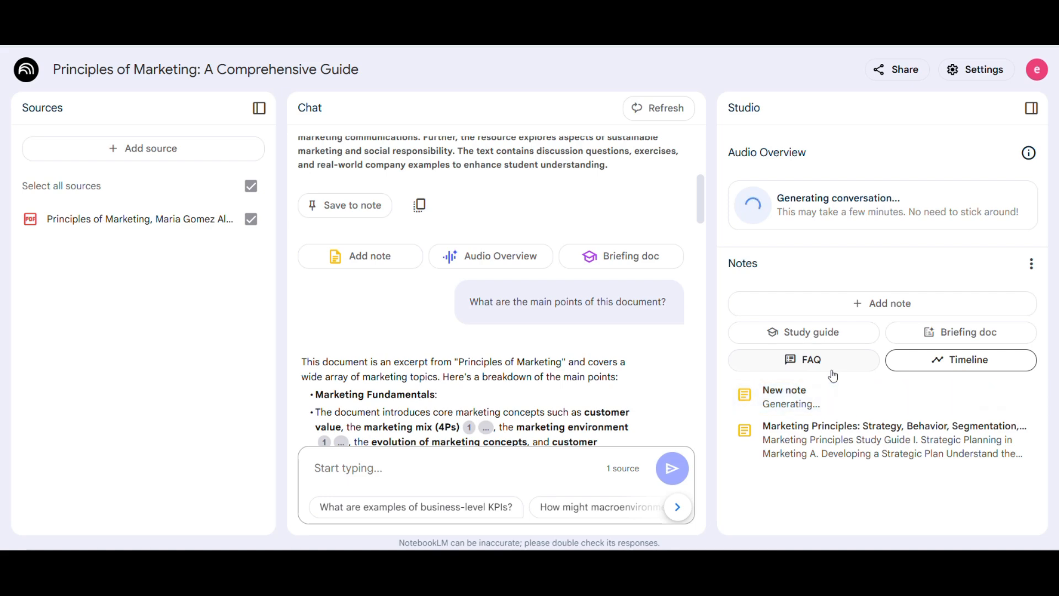
click(850, 365)
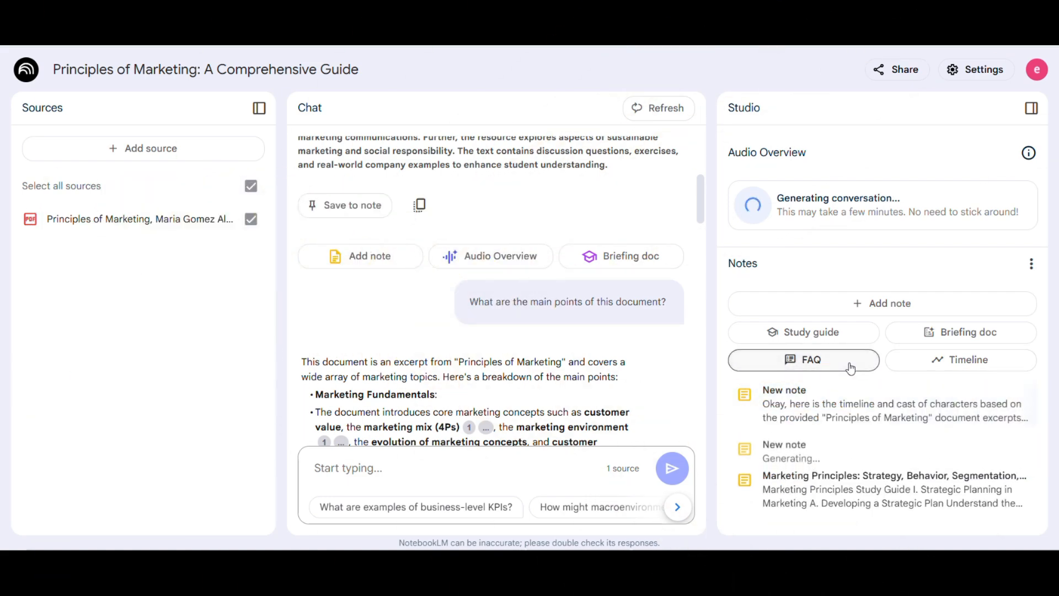
click(964, 331)
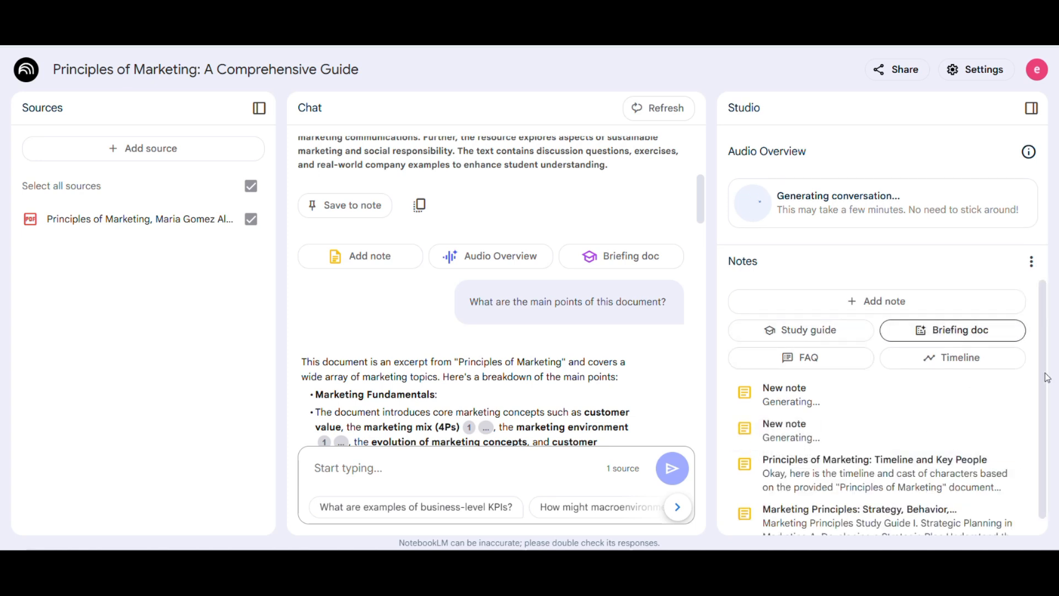
Open the timeline and key people note, look through it and return to the notes list.
scroll(1047, 400, down, 1)
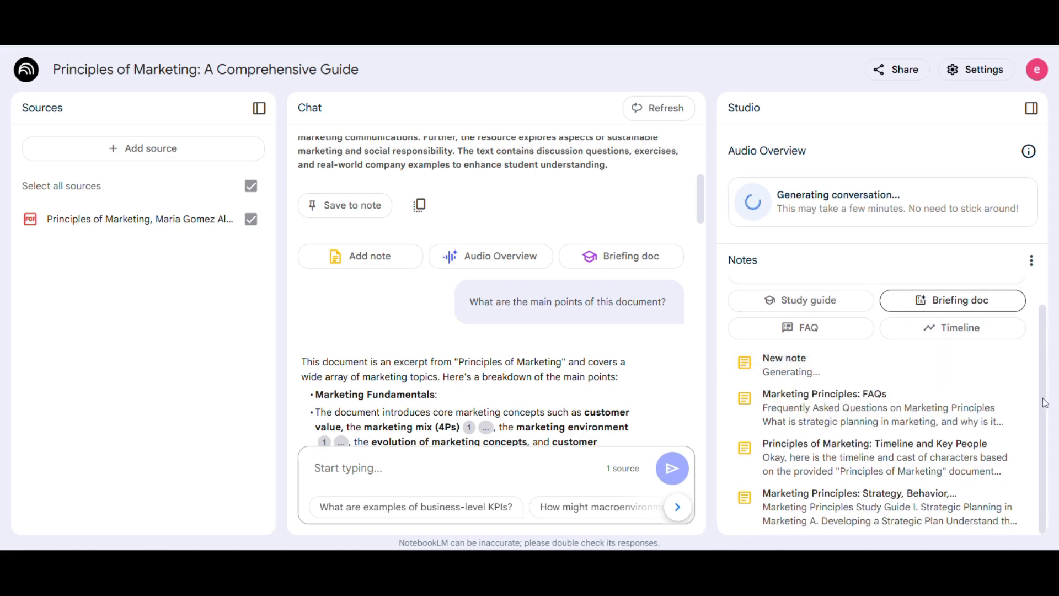
drag(1042, 400, 1040, 373)
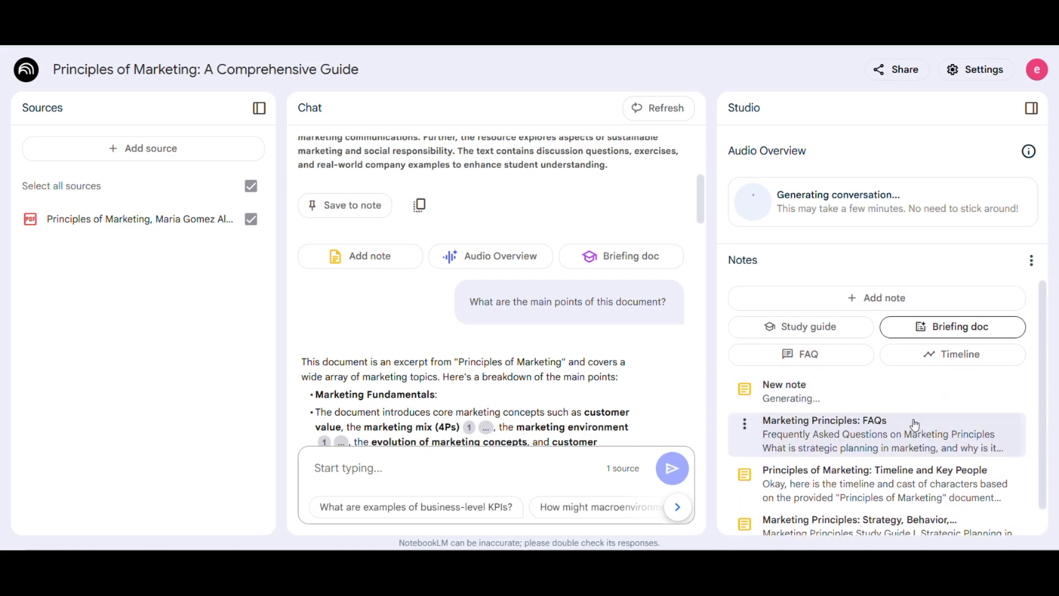
click(889, 491)
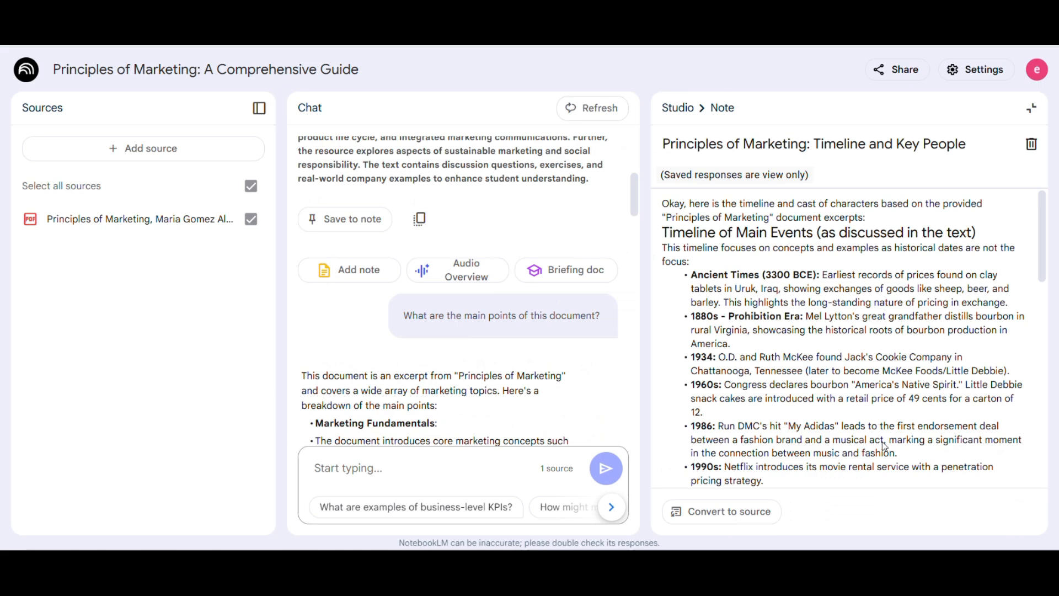
drag(1044, 227, 1031, 110)
click(1032, 110)
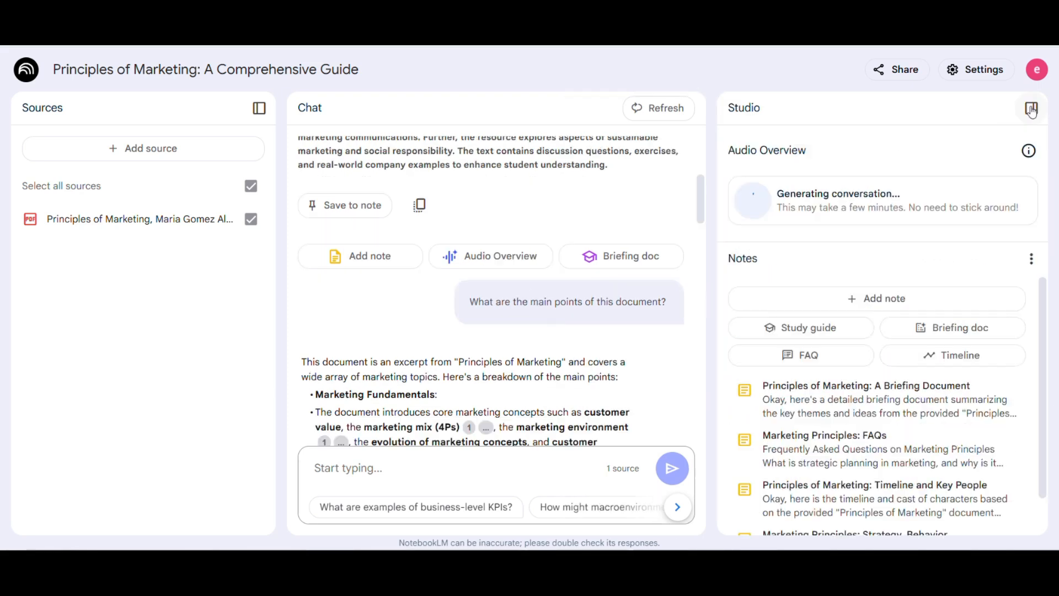
Open the Marketing Principles FAQs note, look through it and return to the notes list.
click(829, 441)
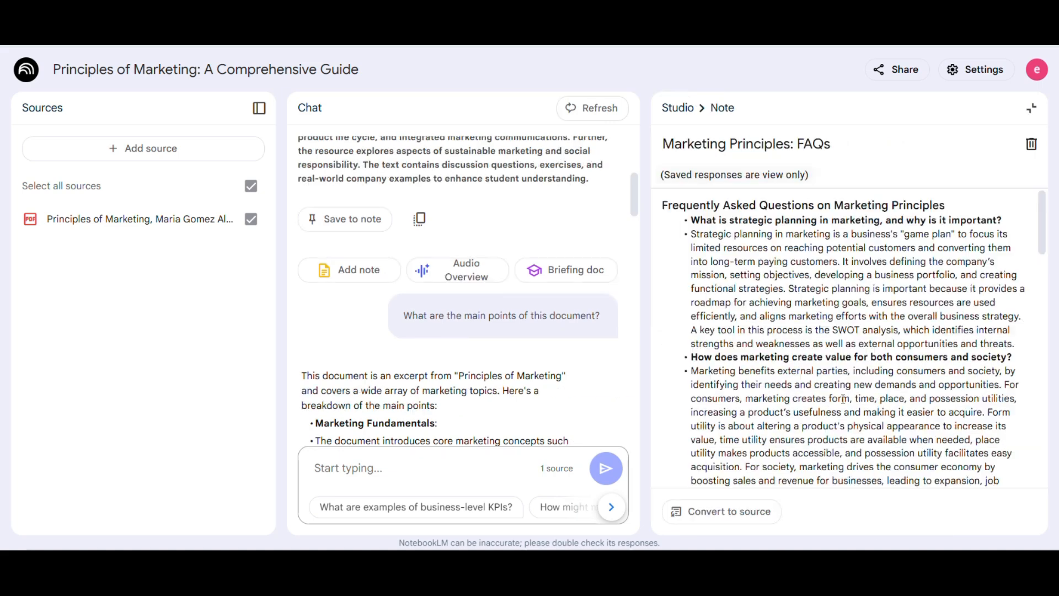
drag(1042, 237, 1055, 132)
click(1031, 110)
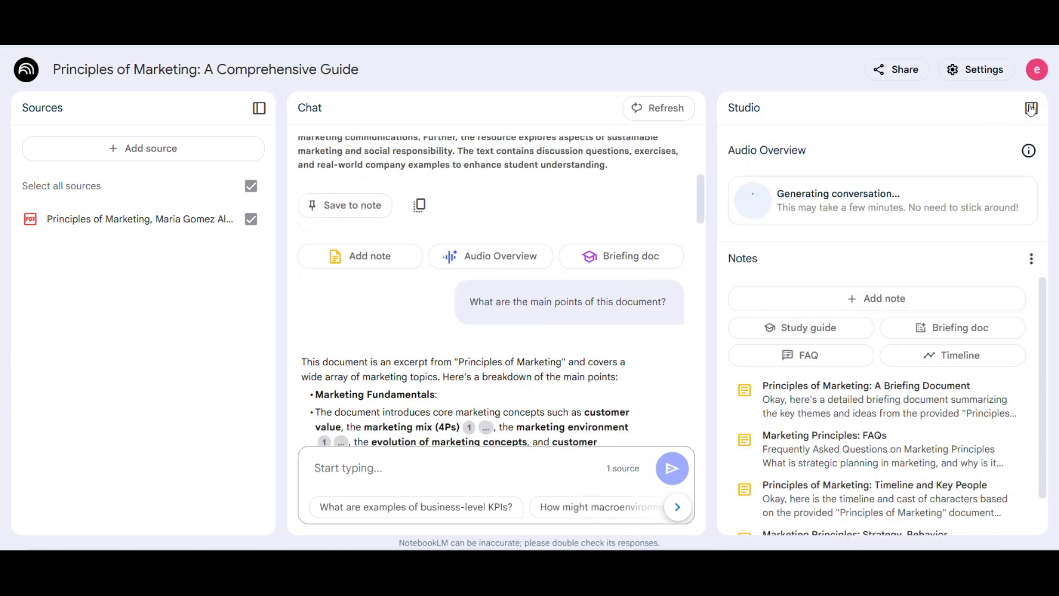